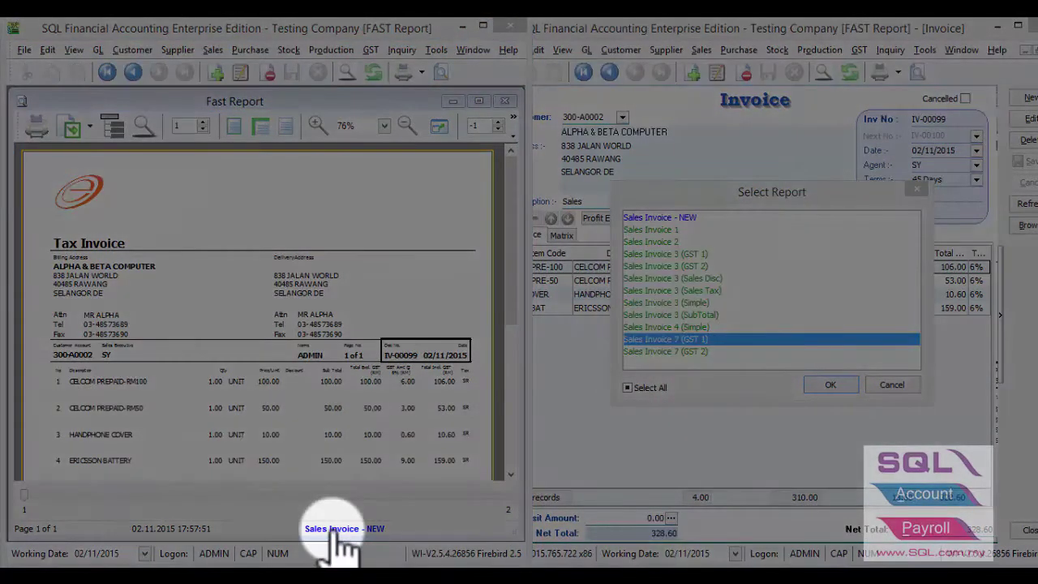
Open Sales Invoice - NEW in the designer with Data Tree hidden, plus Sales Invoice 7 (GST 1) alongside.
left_click(331, 530)
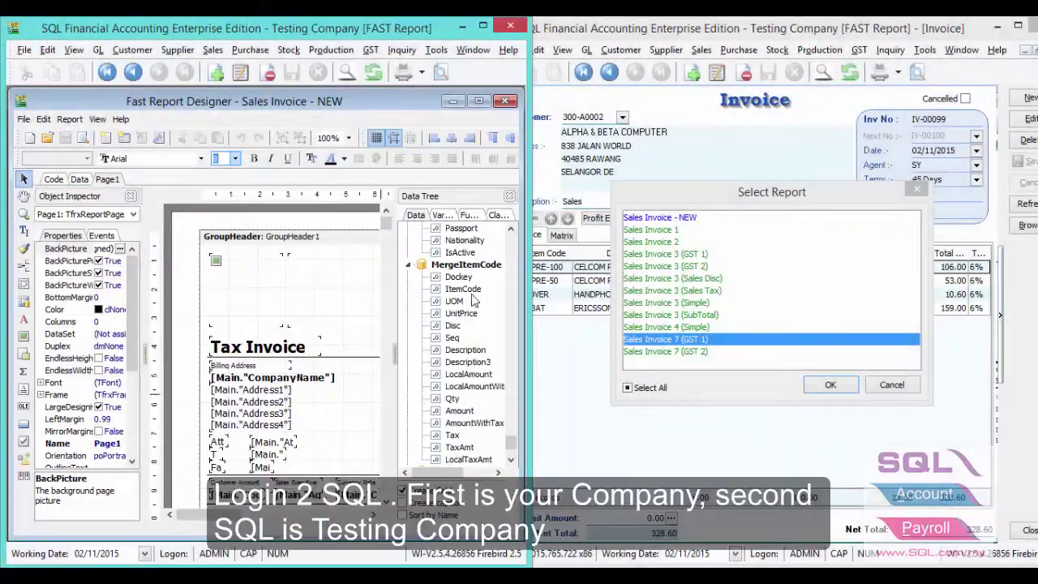
left_click(510, 197)
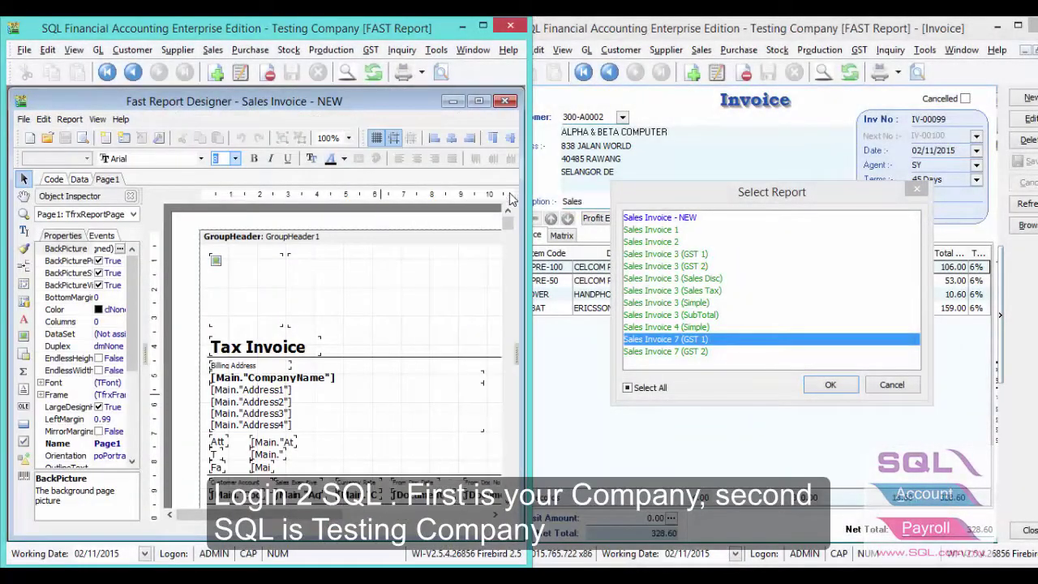
left_click(706, 195)
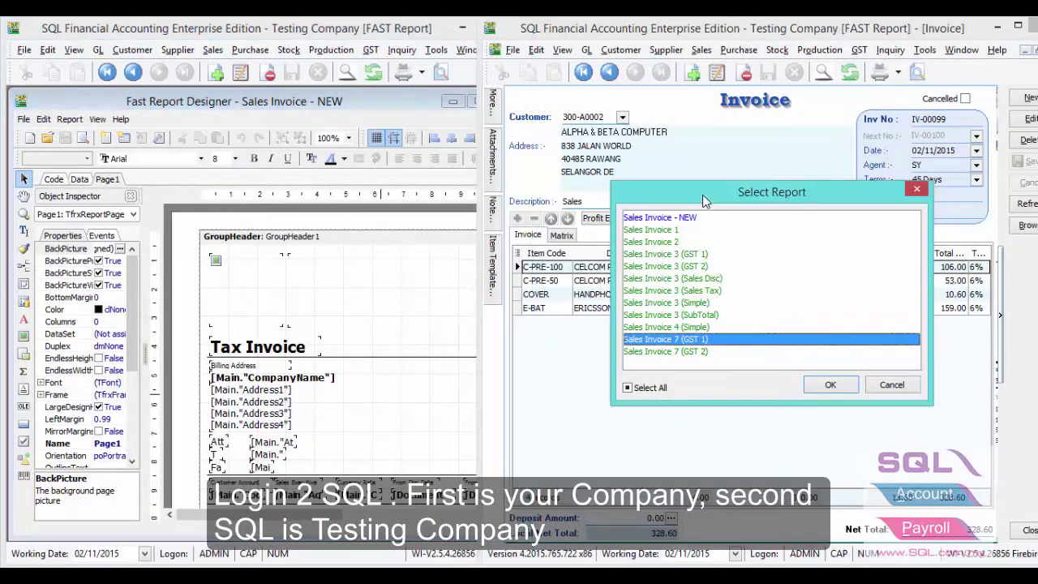
left_click(659, 340)
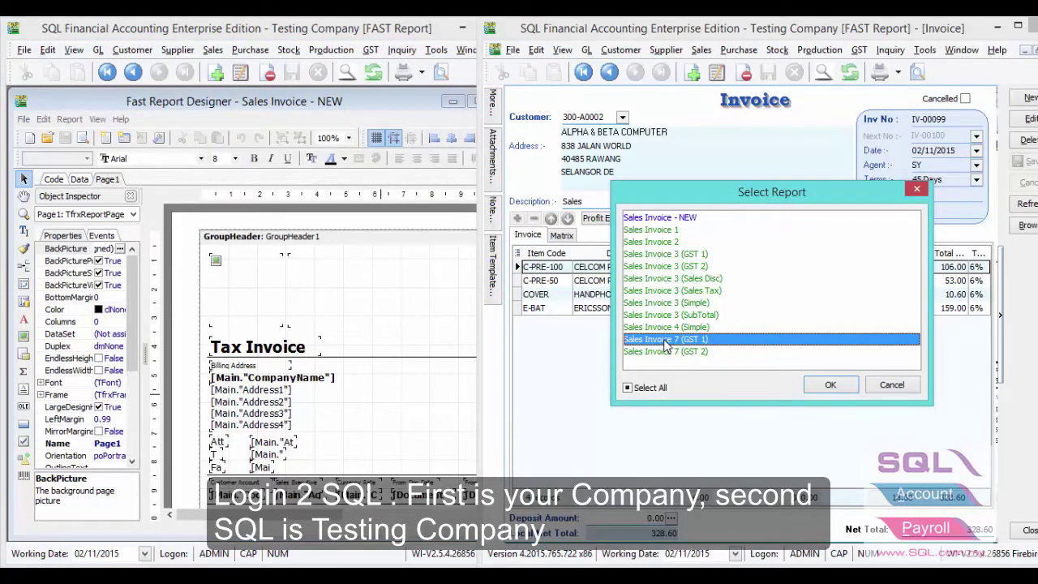
double_click(665, 341)
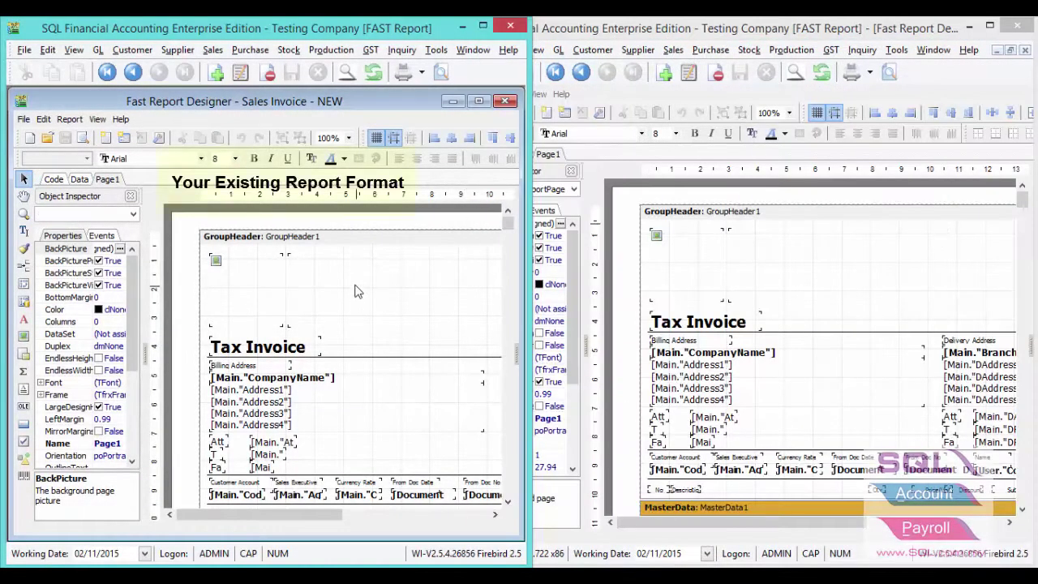
Delete DetailData1's Description field and DetailData2's MergeItemCode Description field.
scroll(357, 291, "down", 1)
scroll(357, 290, "down", 3)
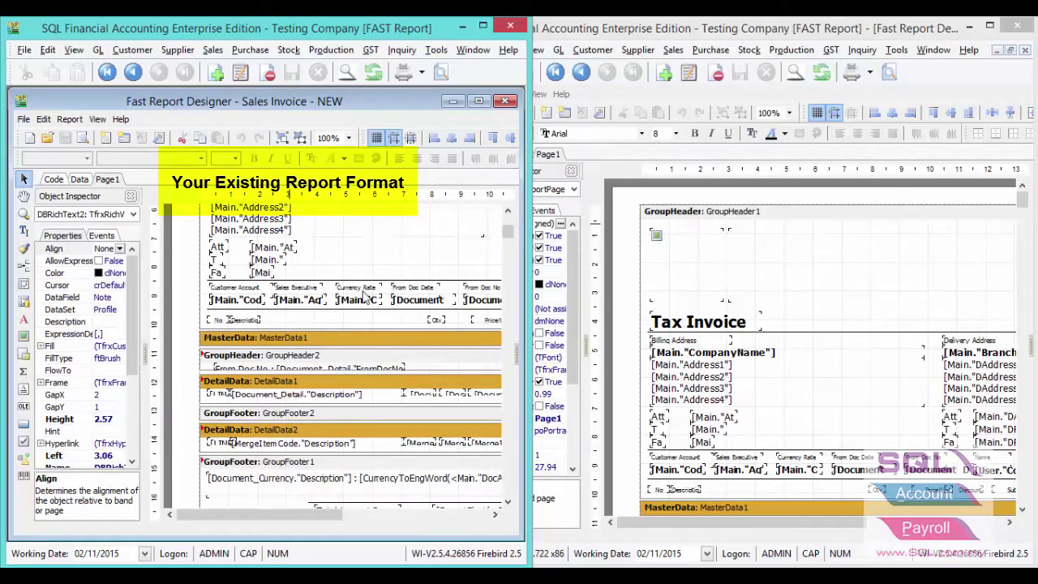
scroll(283, 345, "down", 1)
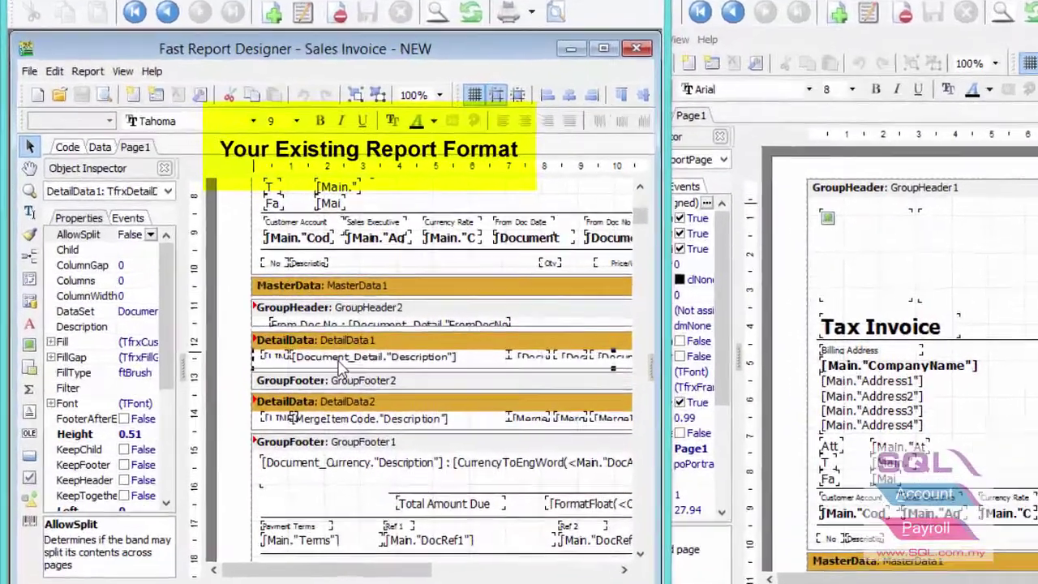
left_click(271, 347)
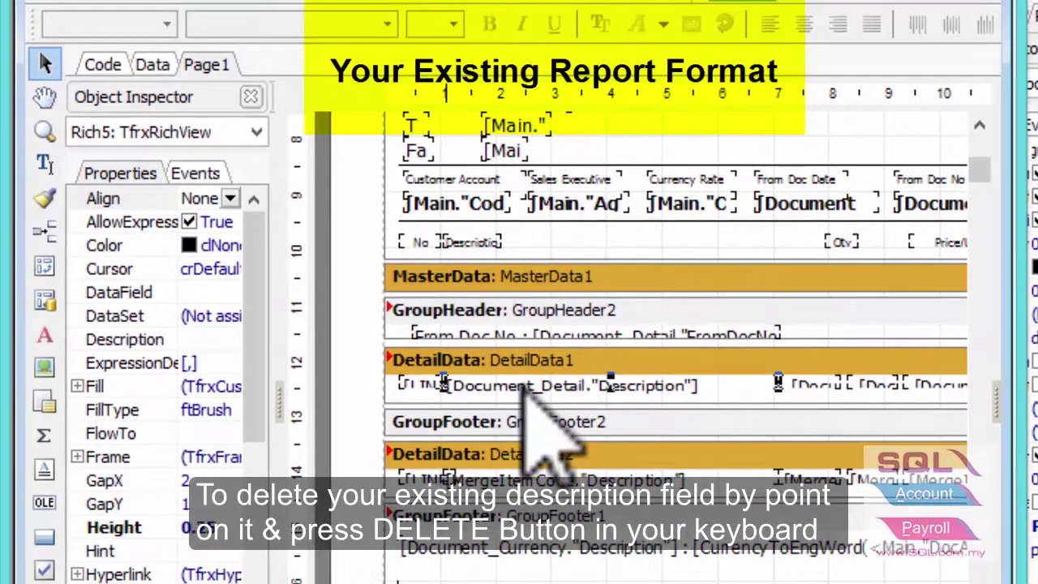
key("Delete")
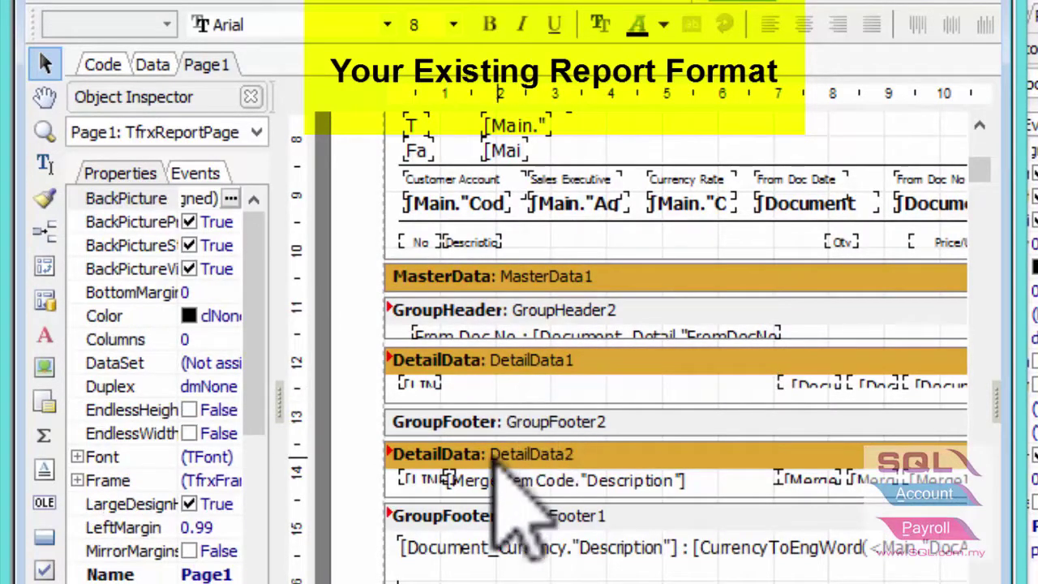
left_click(491, 478)
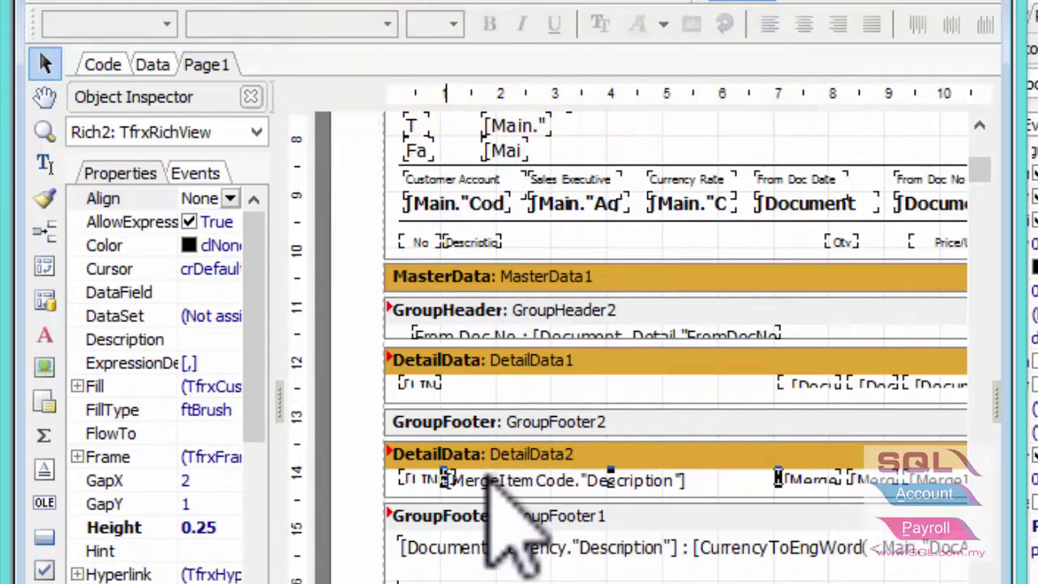
key("Delete")
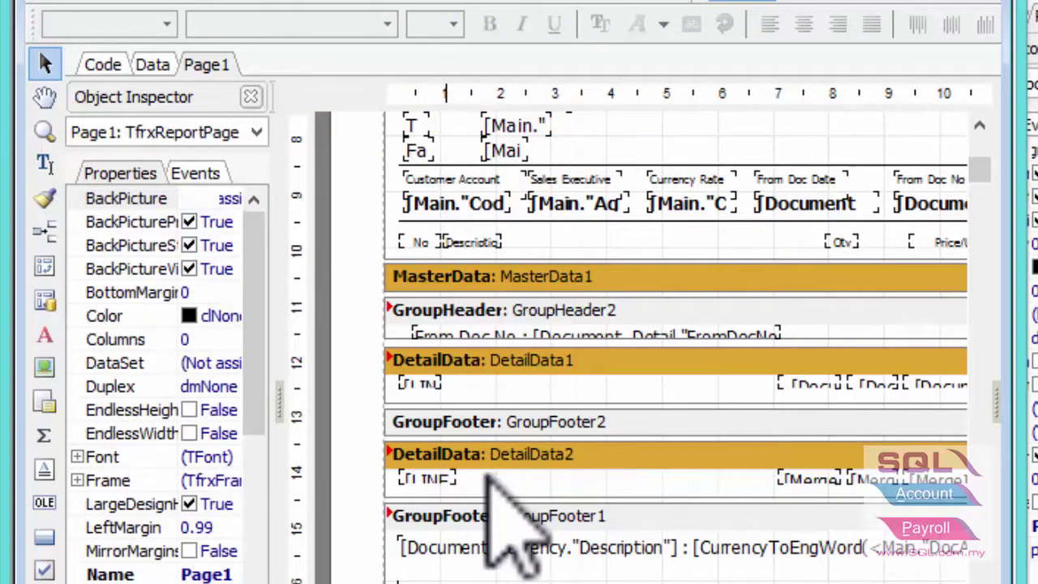
Drag the bottom edges of DetailData1 and DetailData2 lower, making DetailData2 0.81 tall.
left_click(540, 379)
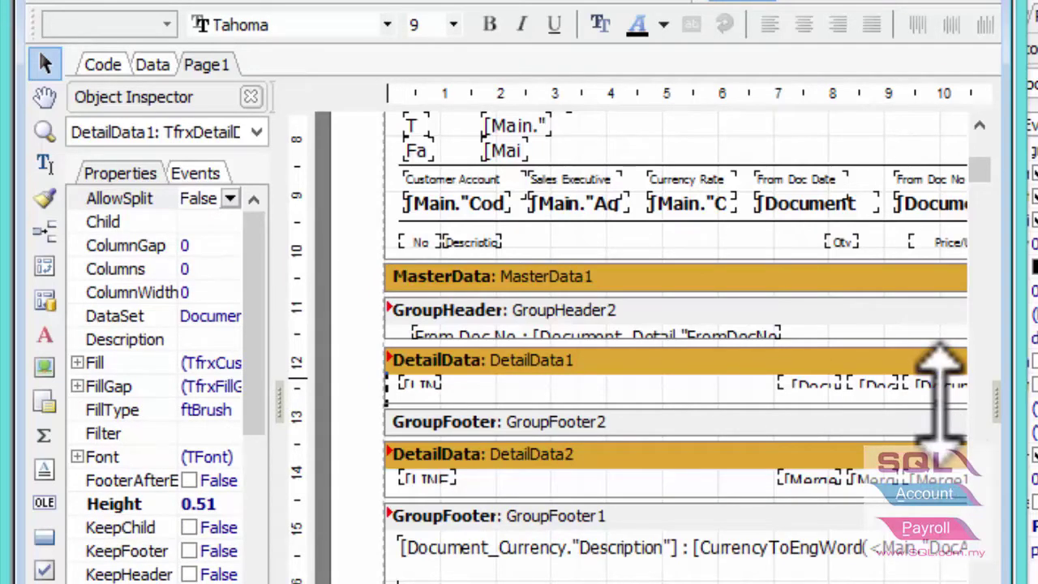
left_click_drag(940, 403, 941, 425)
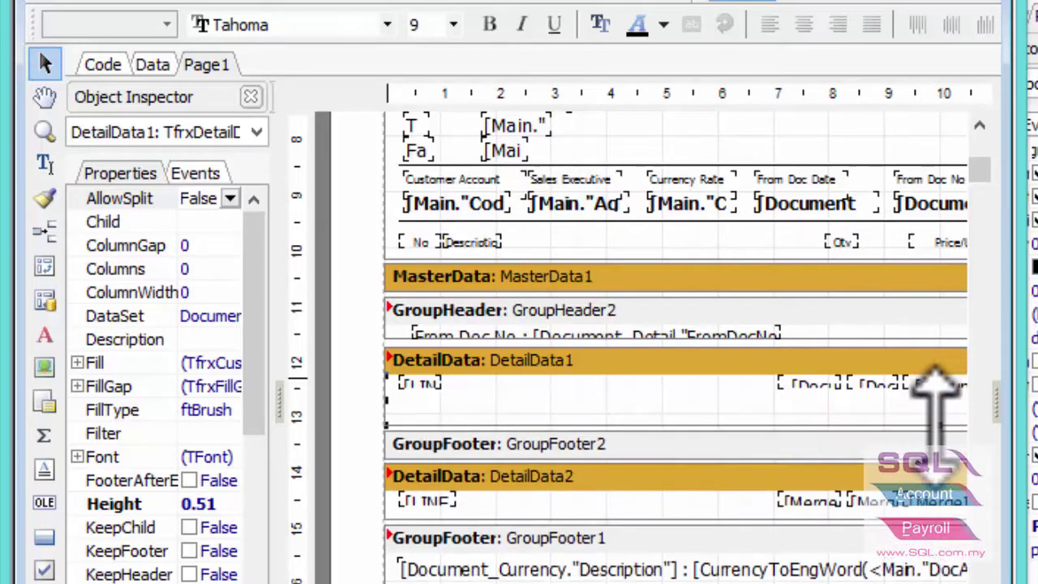
left_click(579, 501)
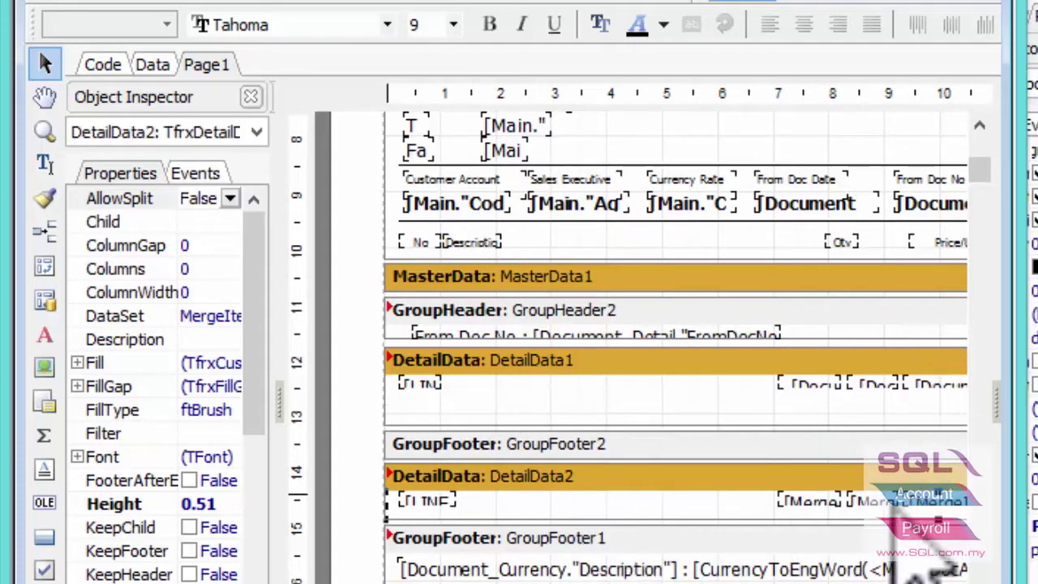
left_click_drag(937, 519, 938, 536)
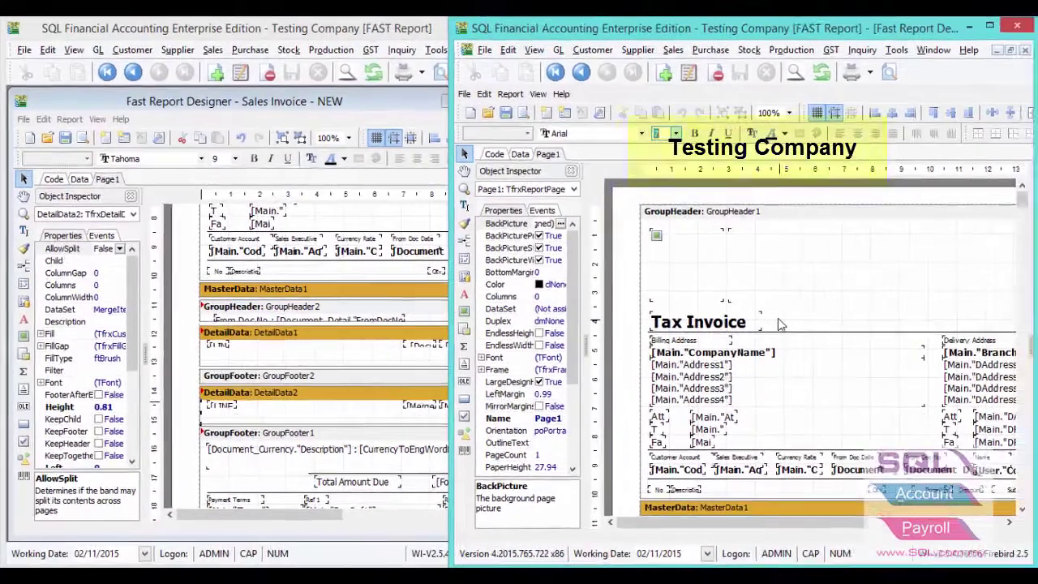
In Sales Invoice 7 (GST 1), select the DetailData1 Description, Description3 and GetSN fields together.
left_click(797, 305)
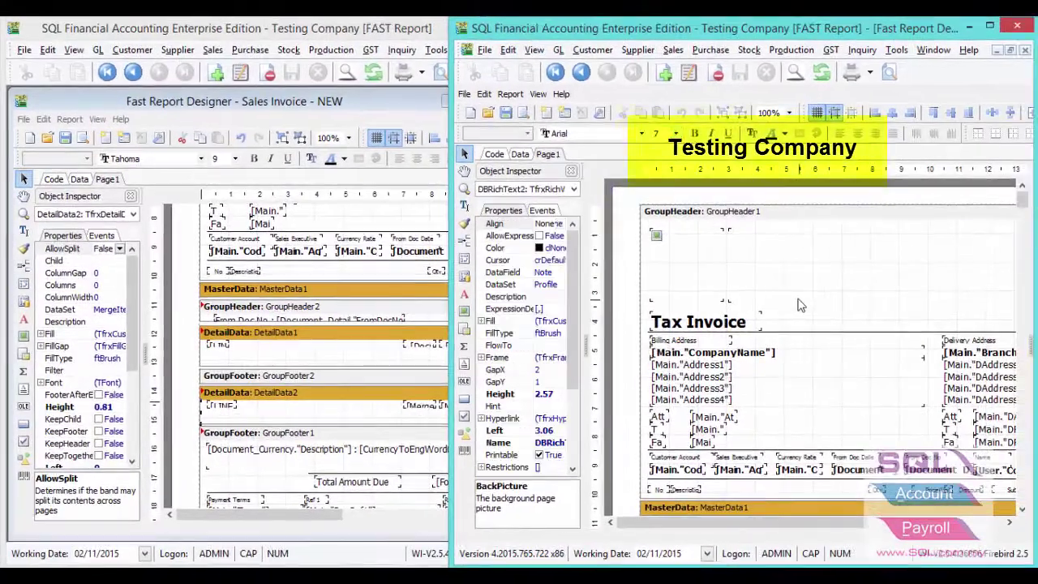
scroll(796, 305, "down", 3)
scroll(796, 305, "down", 1)
scroll(795, 300, "down", 1)
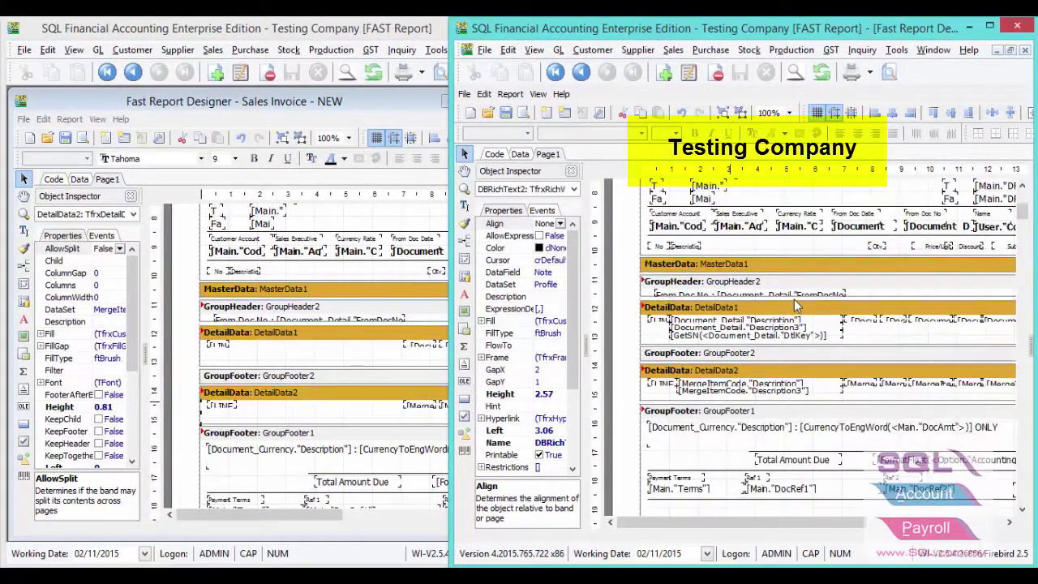
left_click(753, 324)
left_click(751, 335)
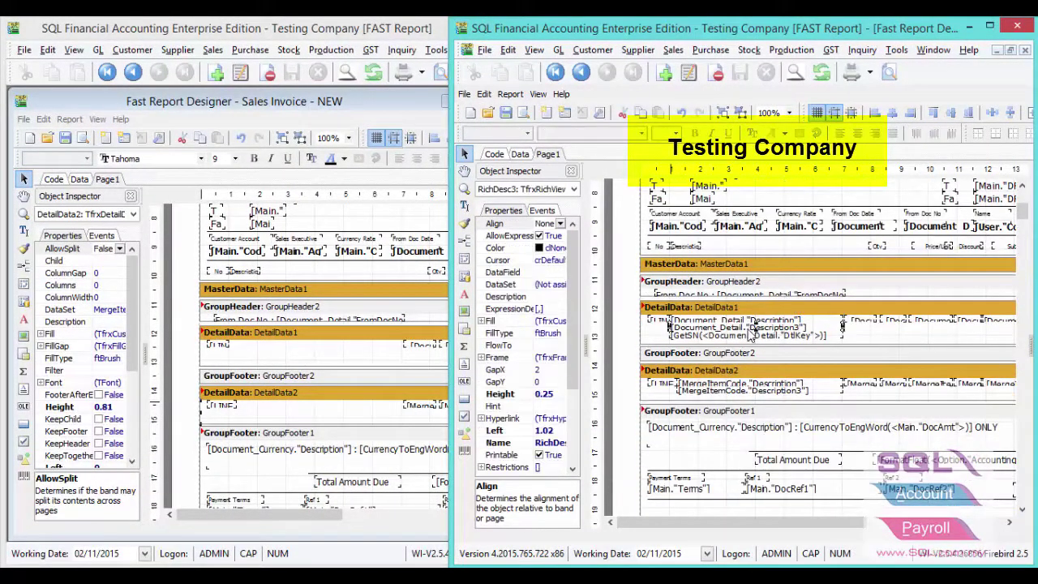
left_click(754, 327)
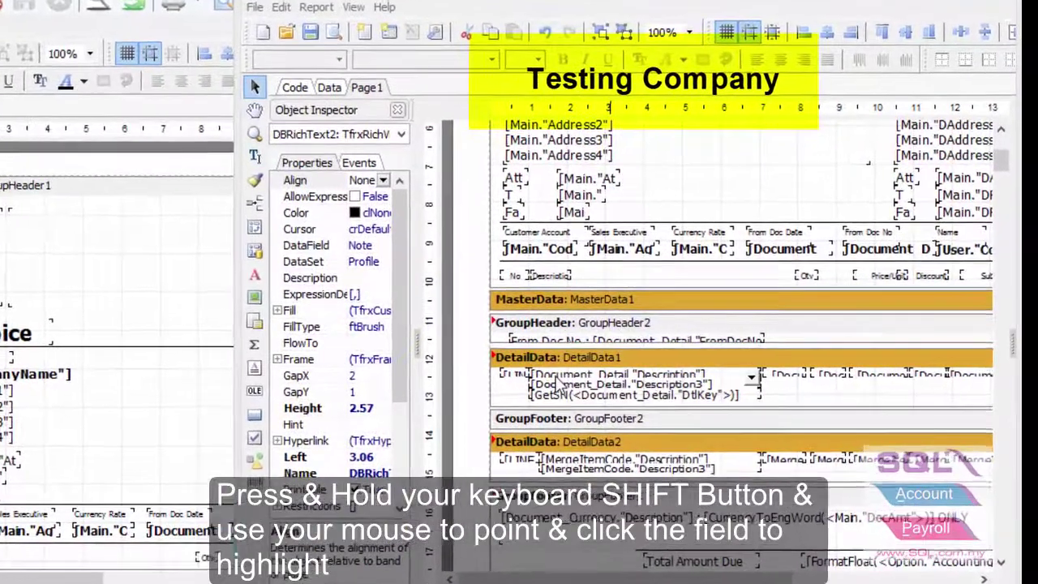
left_click(584, 383, "shift")
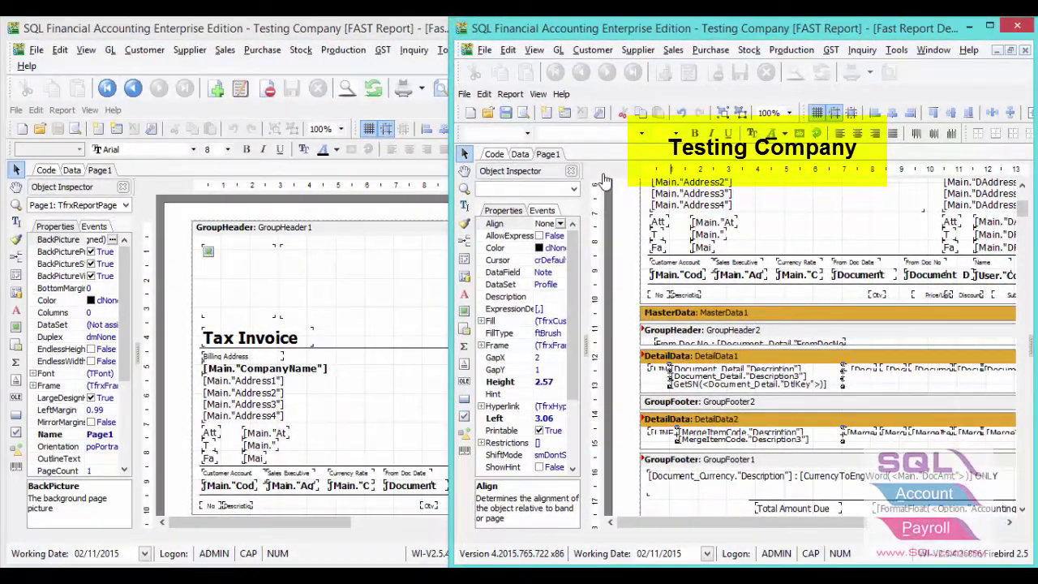
Copy the selected description and serial-number fields with Edit > Copy.
left_click(484, 94)
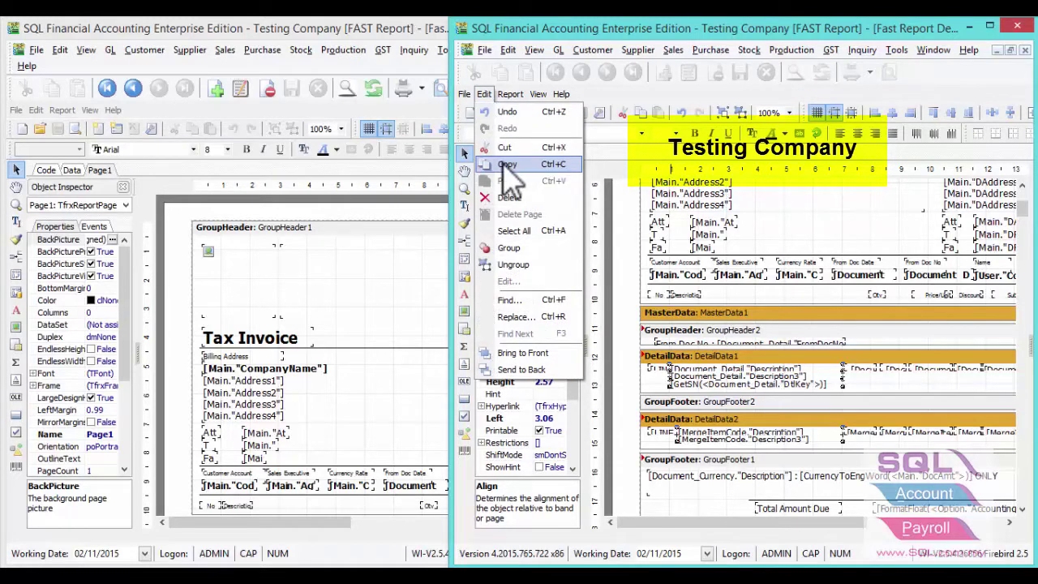
left_click(506, 165)
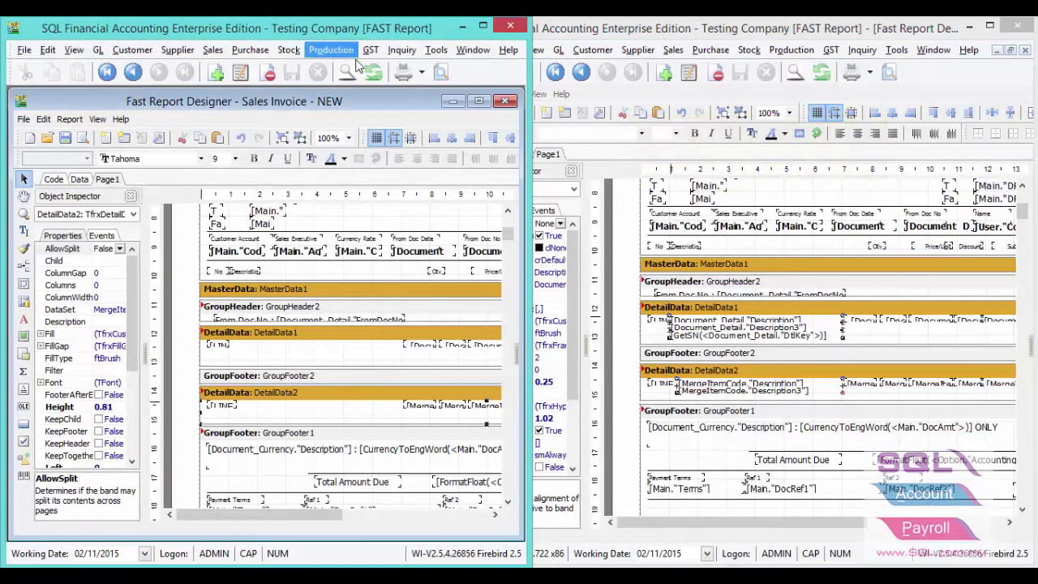
Paste the copied Description, Description3 and GetSN fields into Sales Invoice - NEW and position them.
left_click(261, 349)
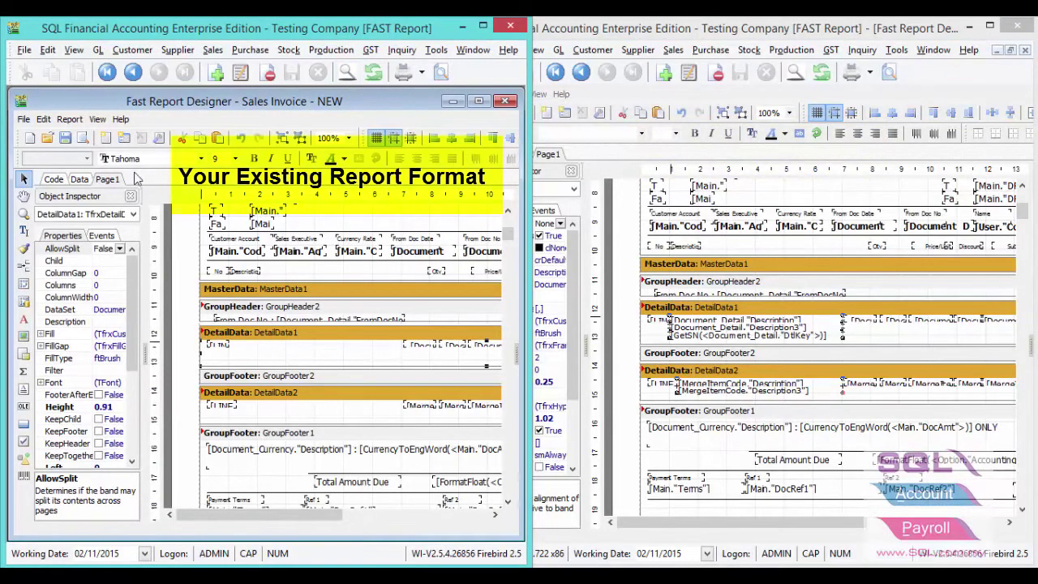
left_click(45, 120)
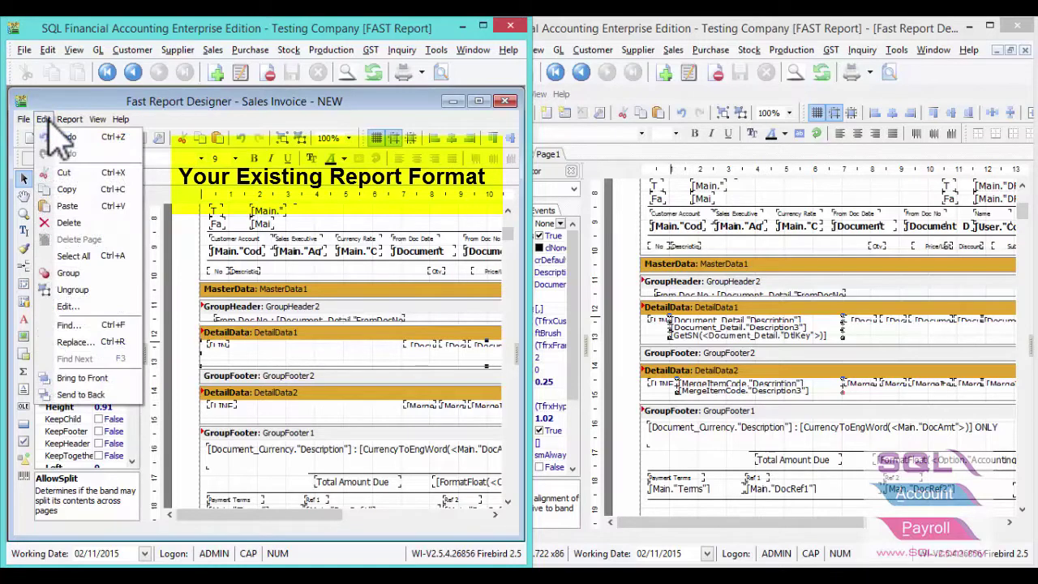
left_click(67, 206)
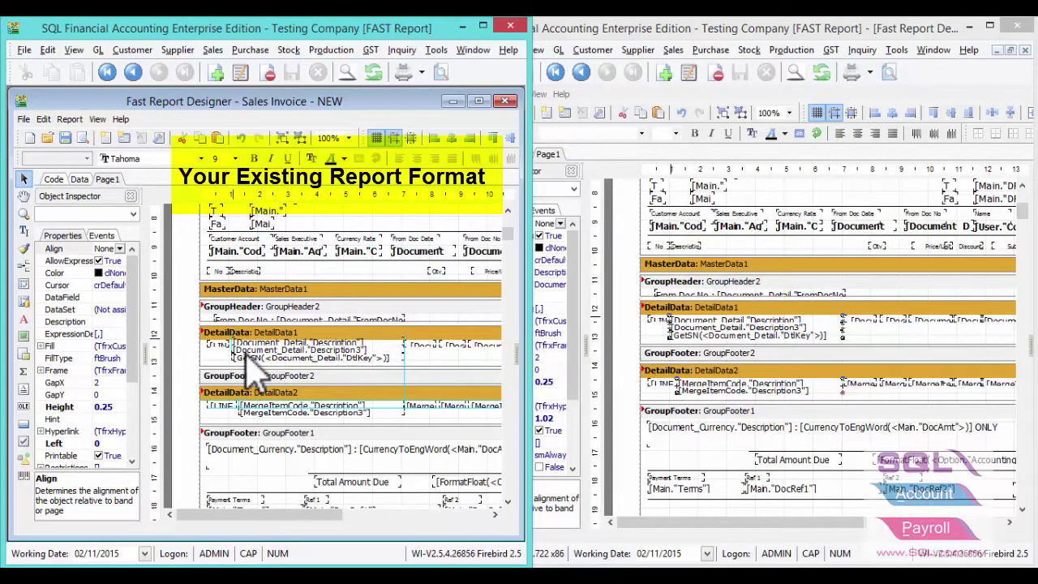
left_click(251, 357)
left_click_drag(246, 360, 255, 363)
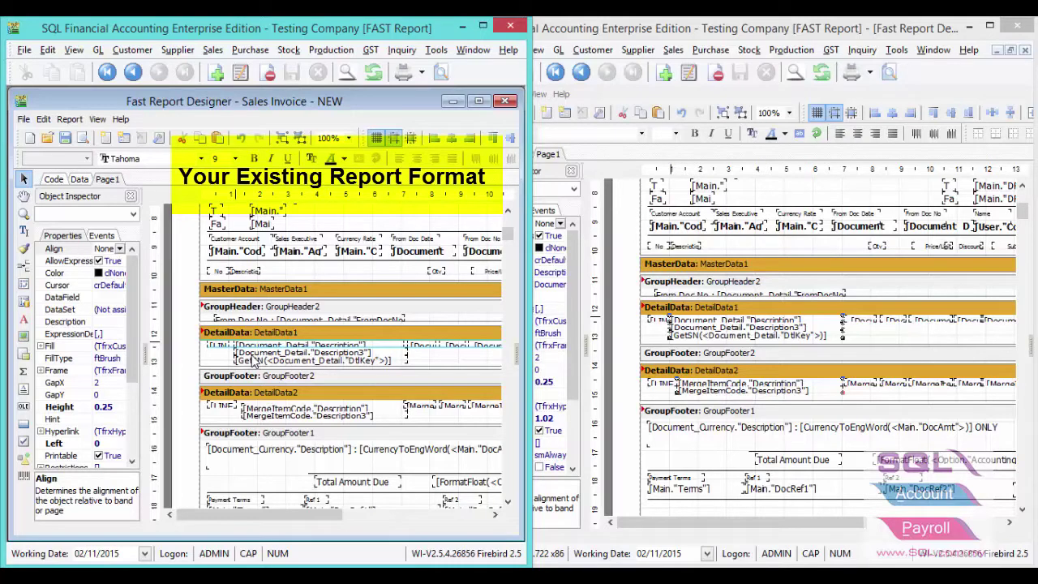
left_click(254, 362)
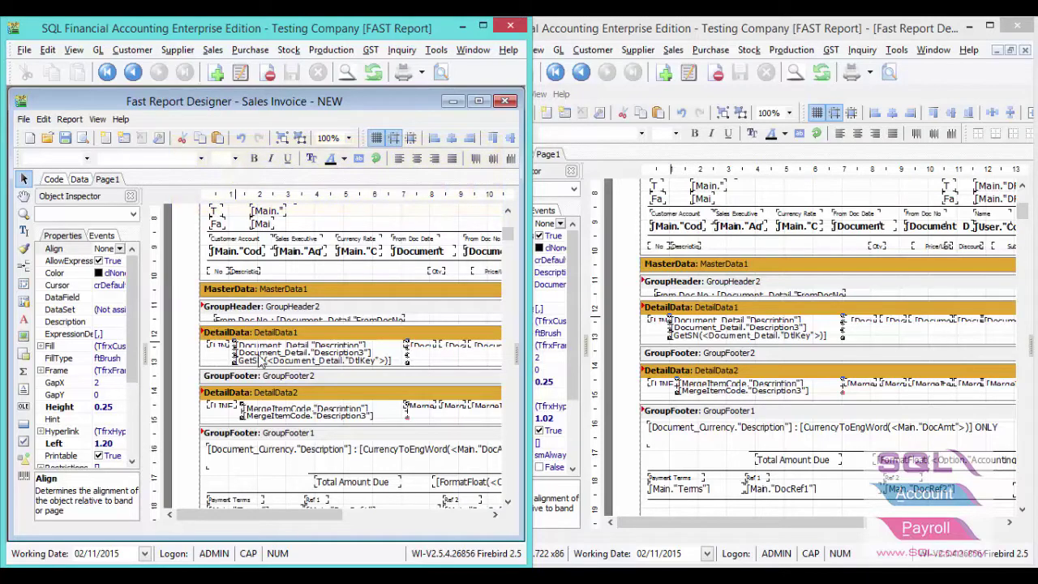
Open Sales Invoice 7's Page1OnBeforePrint script from the page's Events list.
left_click(636, 264)
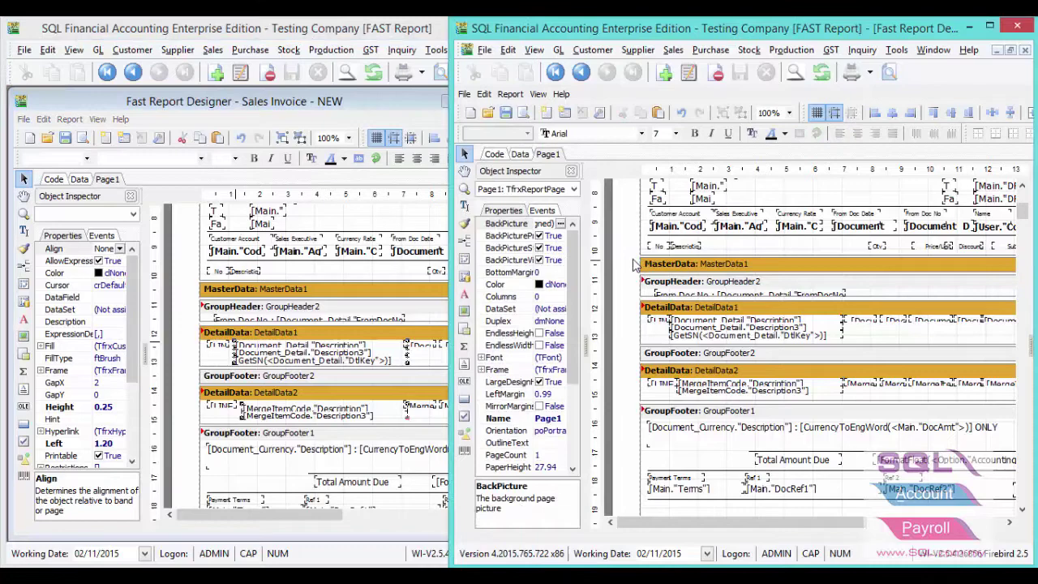
scroll(636, 264, "up", 3)
scroll(636, 265, "up", 3)
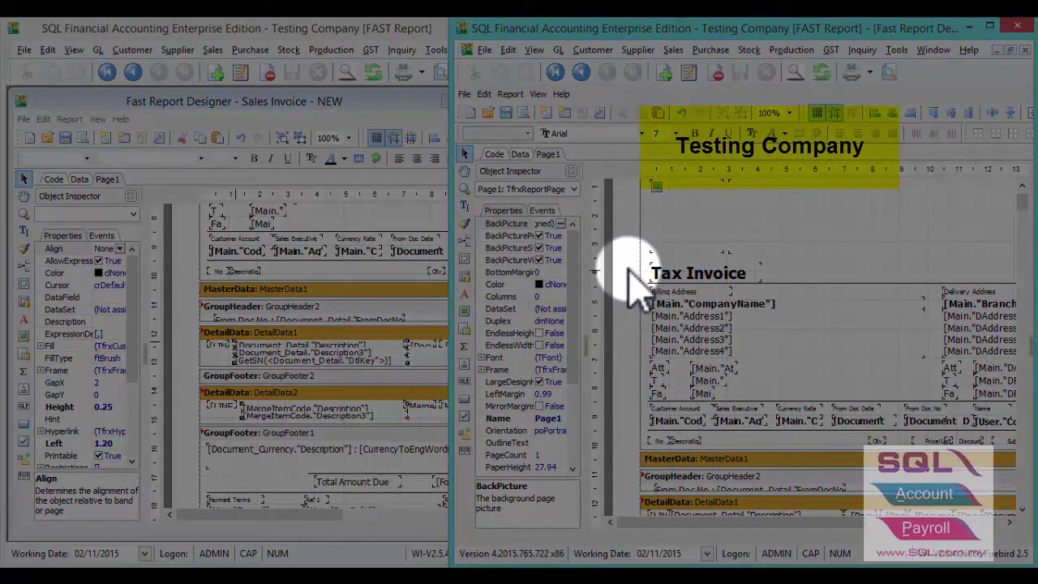
left_click(542, 211)
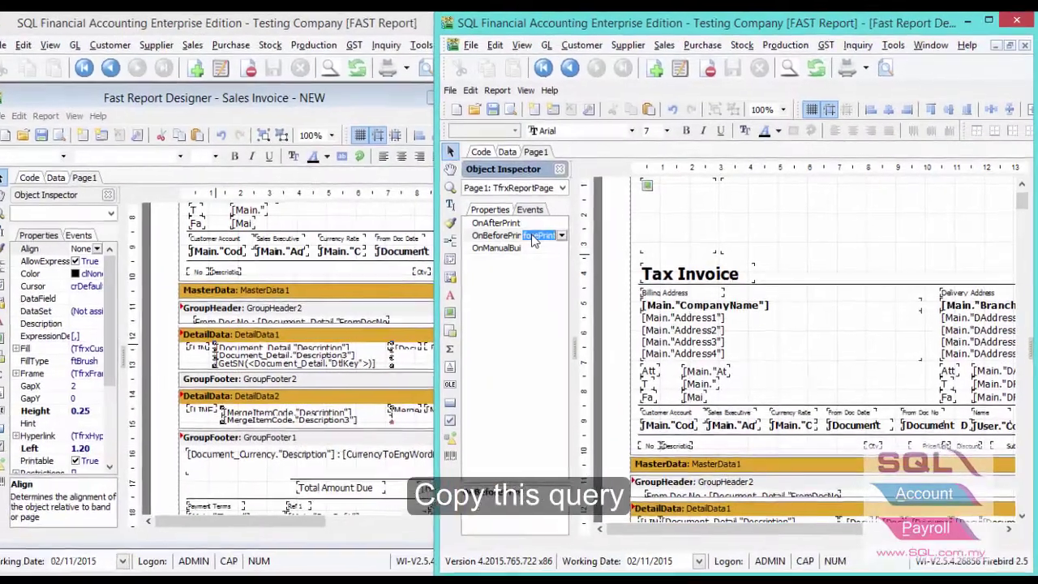
double_click(545, 236)
Select the two ShiftRelative lines and copy them with Edit > Copy.
scroll(622, 286, "down", 3)
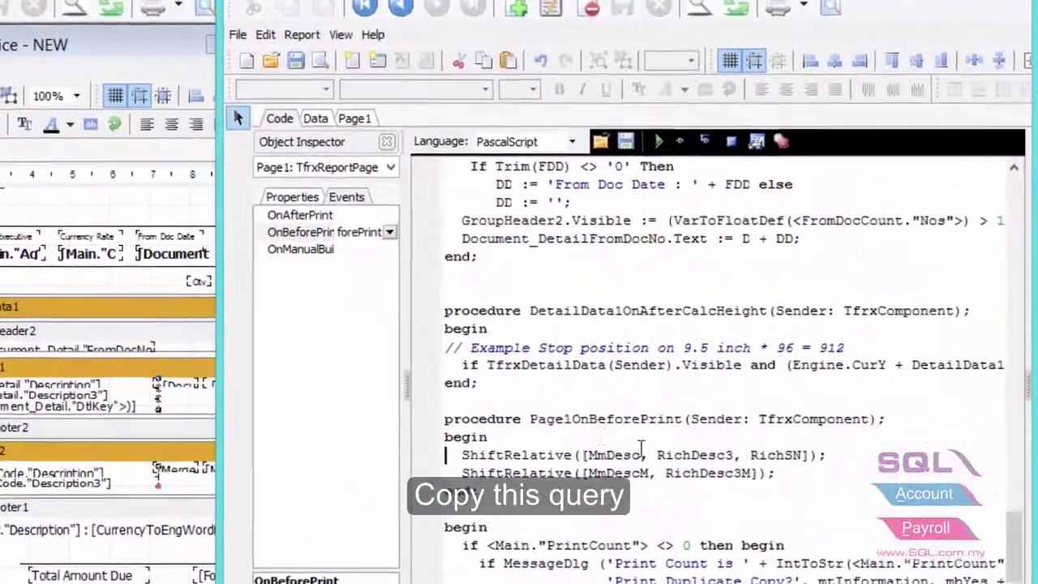
mouse_move(777, 475)
left_mouse_down()
mouse_move(520, 474)
mouse_move(445, 457)
left_mouse_up()
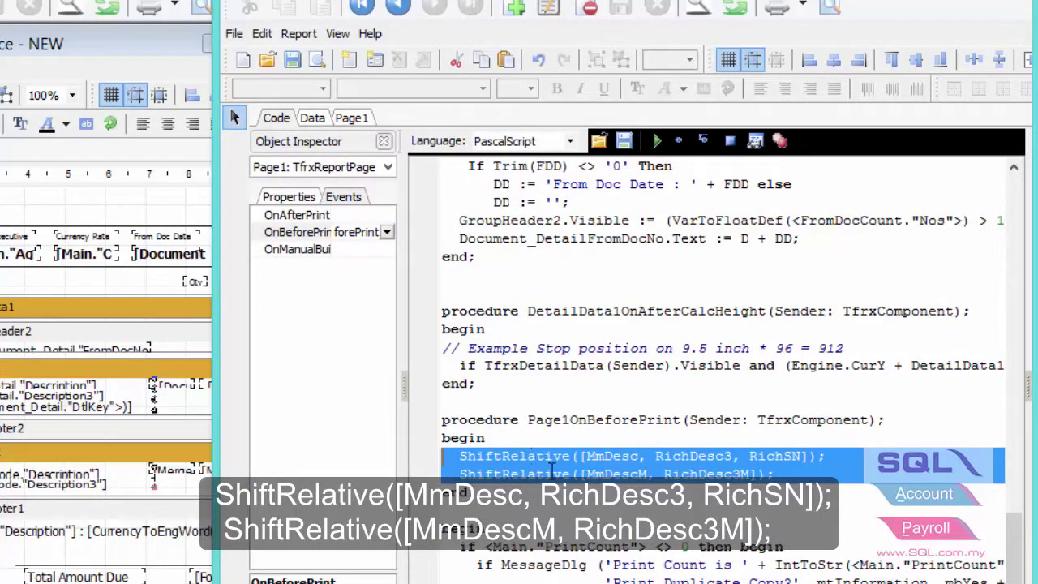
left_click(262, 33)
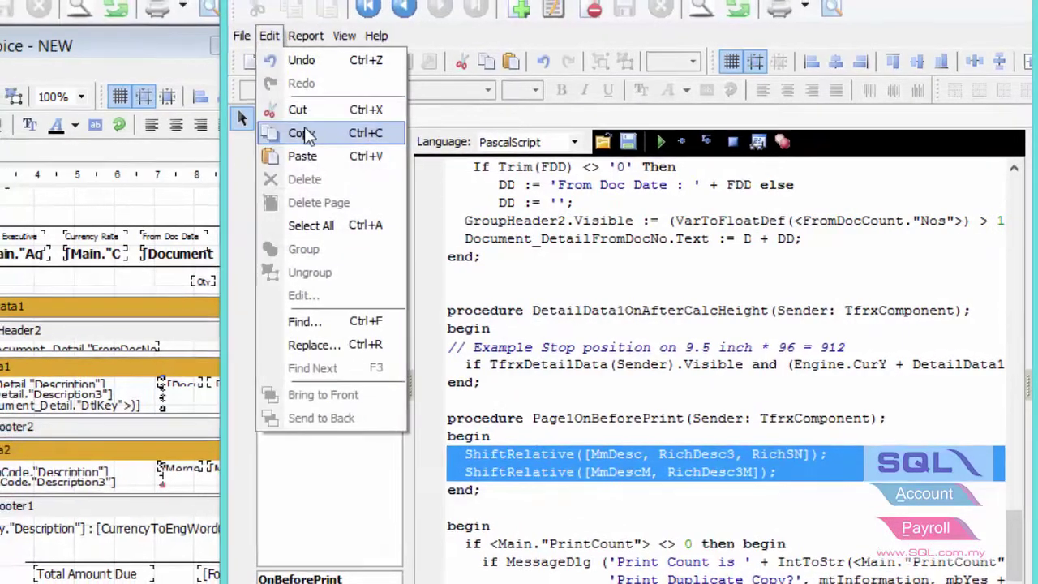
left_click(284, 133)
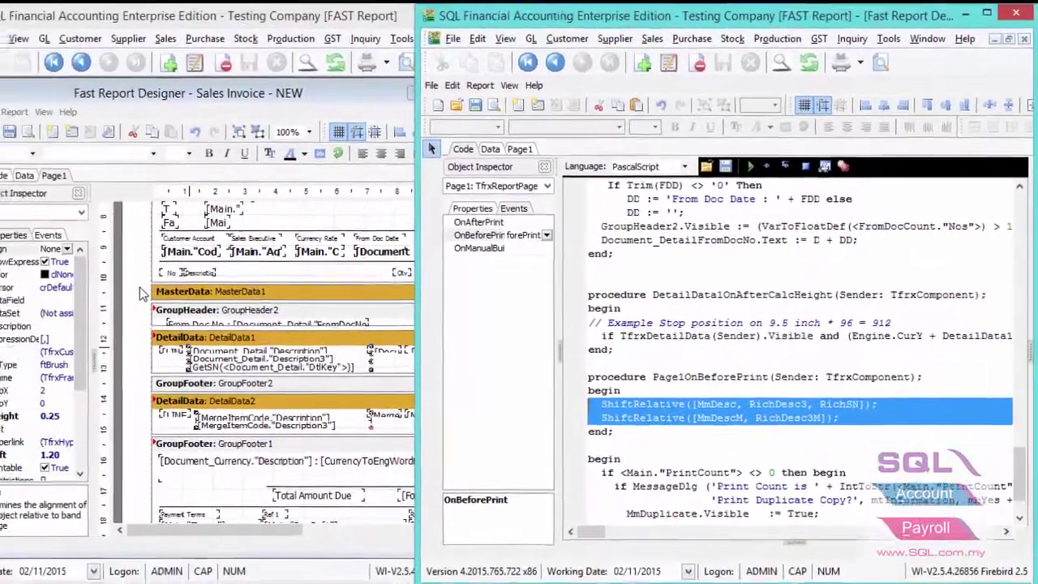
Create Page1OnBeforePrint in Sales Invoice - NEW and paste the two ShiftRelative lines into it.
left_click(140, 292)
scroll(139, 292, "up", 5)
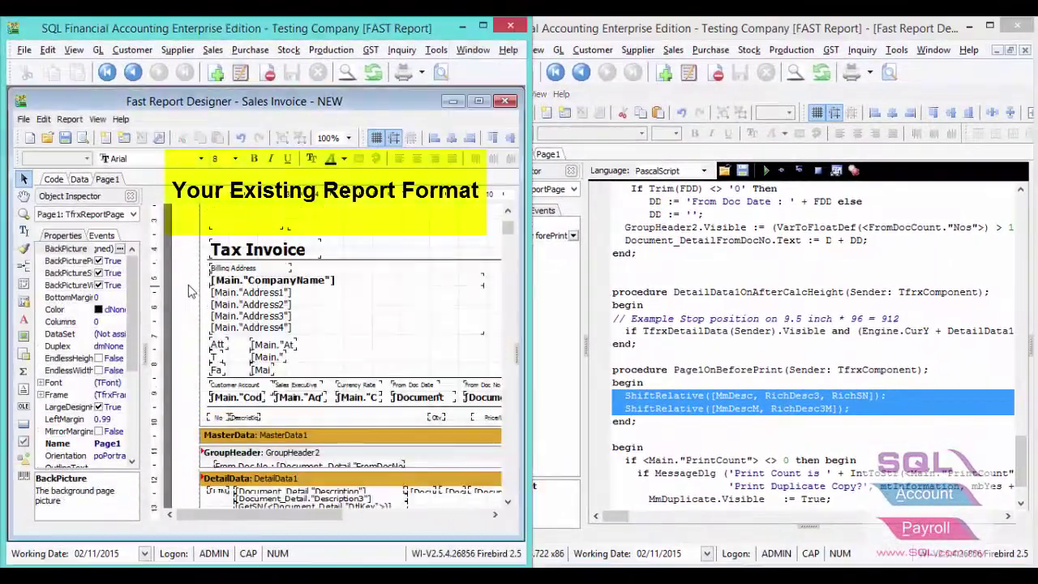
scroll(177, 290, "up", 2)
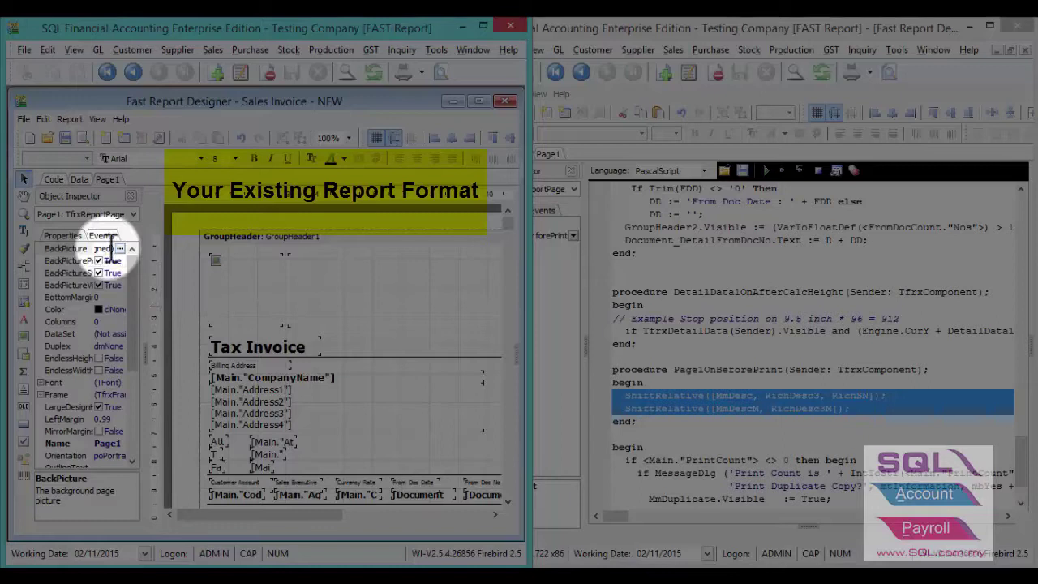
left_click(99, 237)
left_click(99, 260)
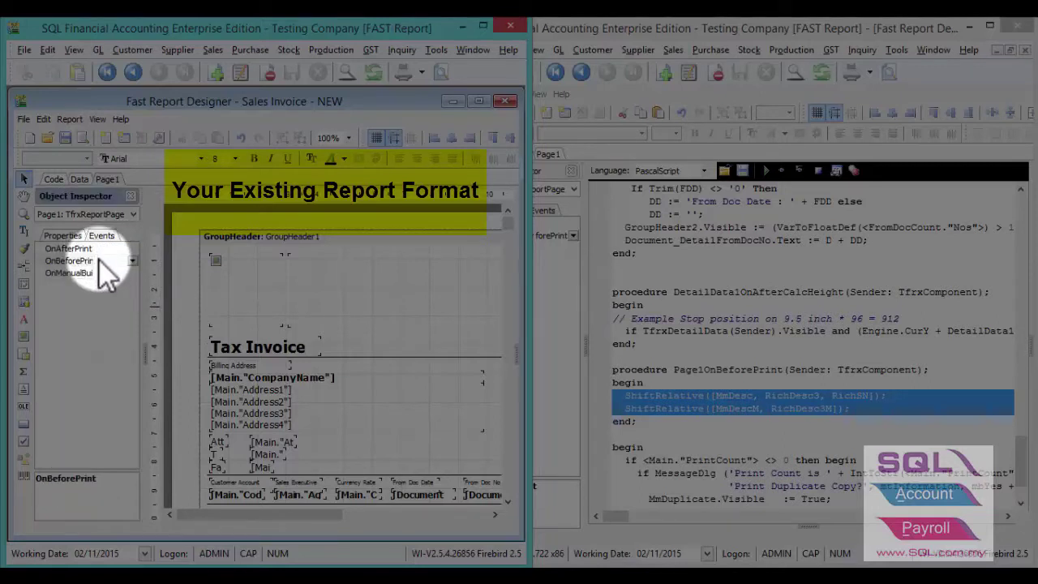
double_click(100, 261)
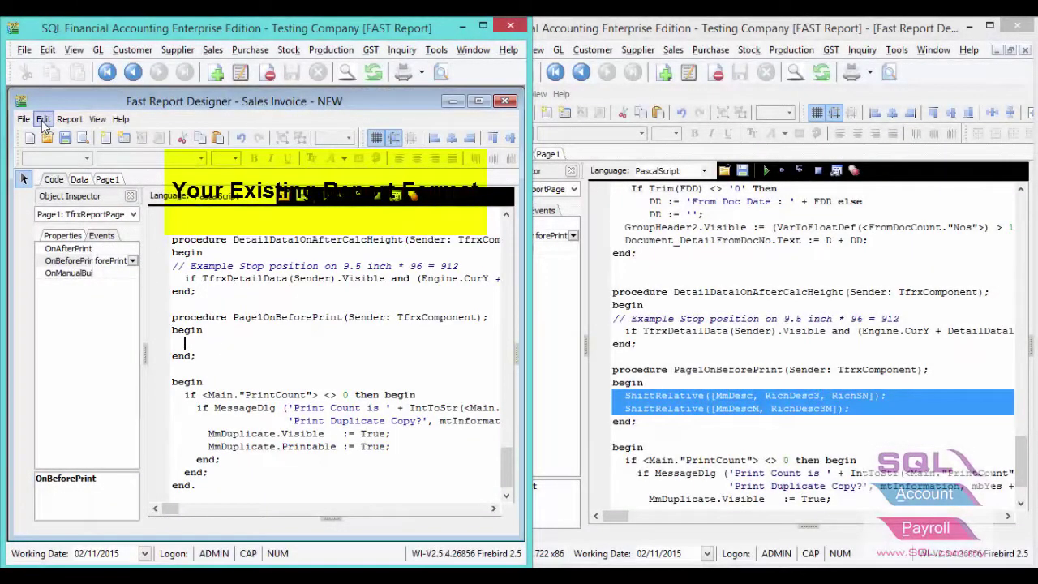
left_click(43, 118)
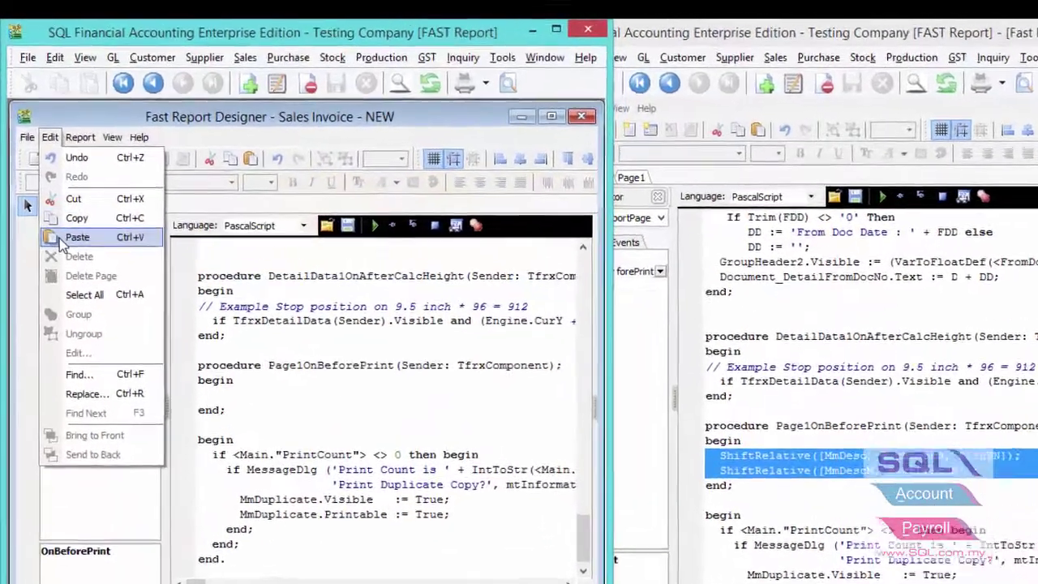
left_click(68, 210)
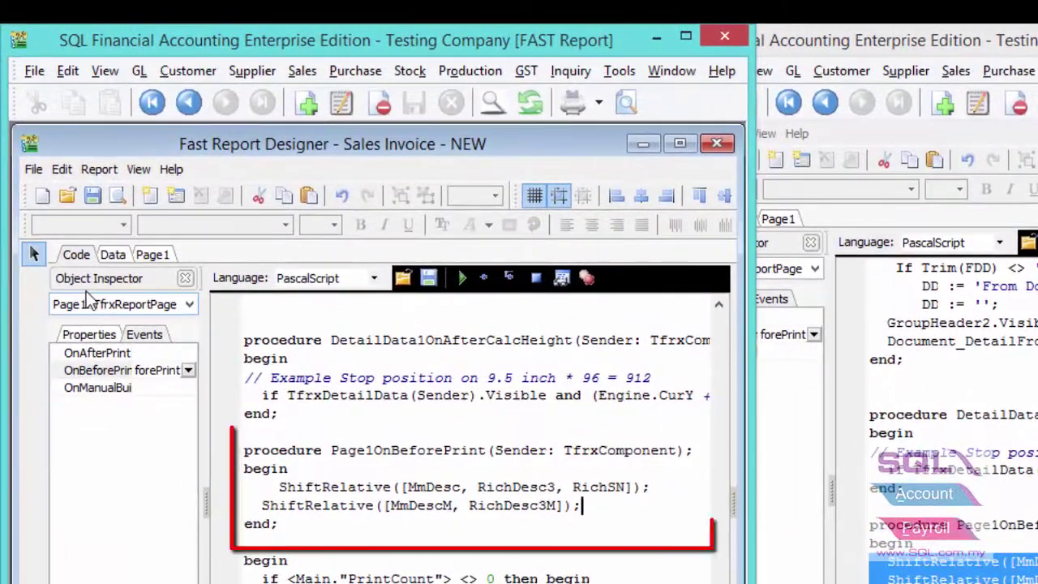
Save the report as 'Sales Invoice - NEW - 1'.
left_click(33, 171)
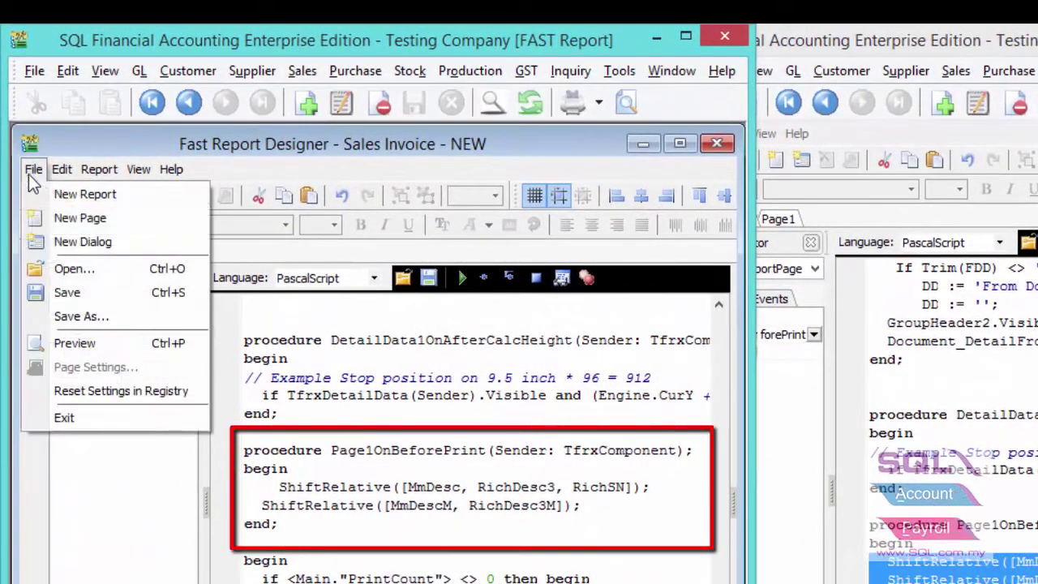
left_click(73, 316)
left_click(219, 269)
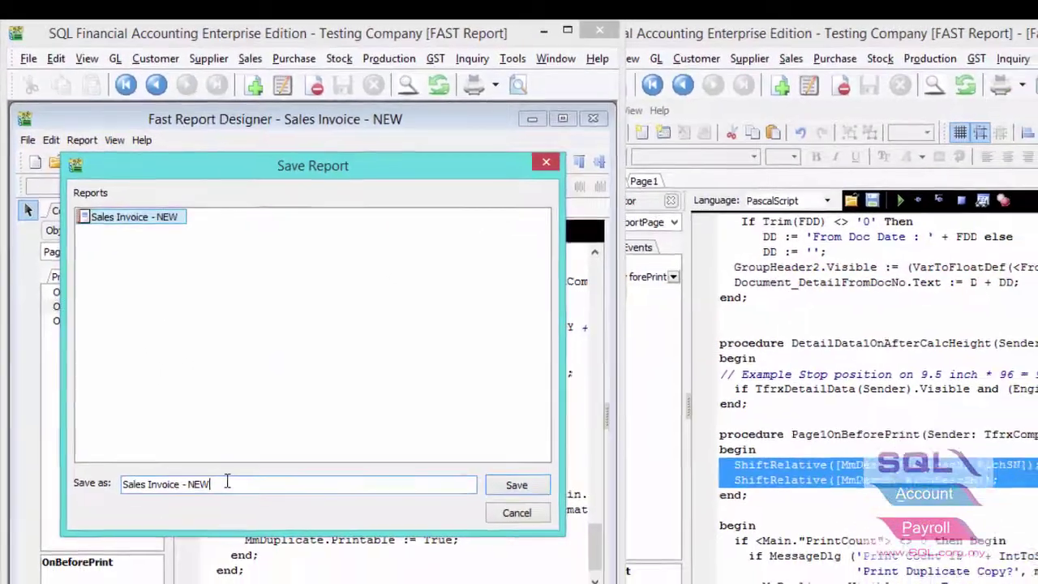
type("- 1")
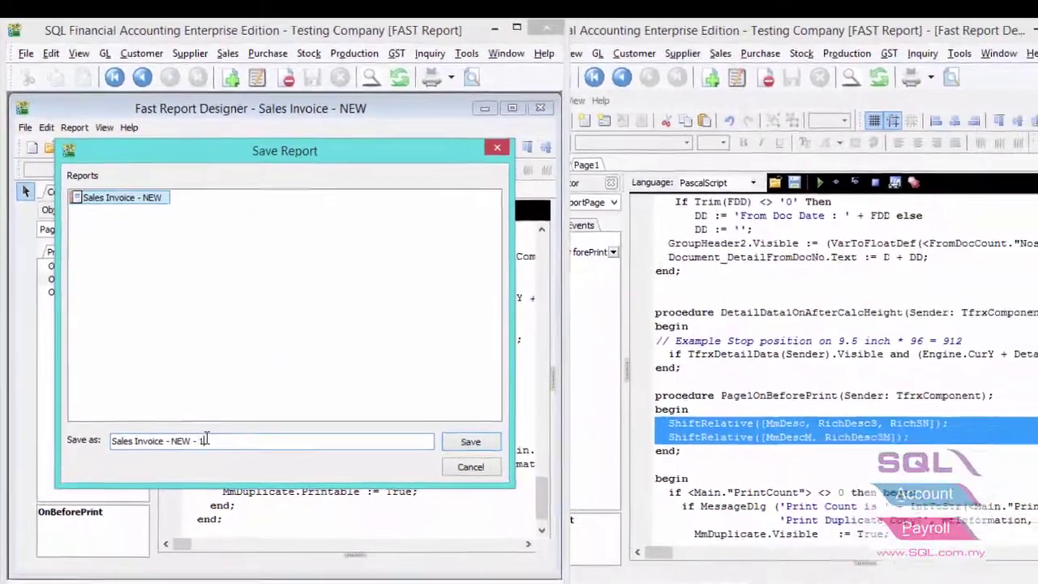
left_click(423, 415)
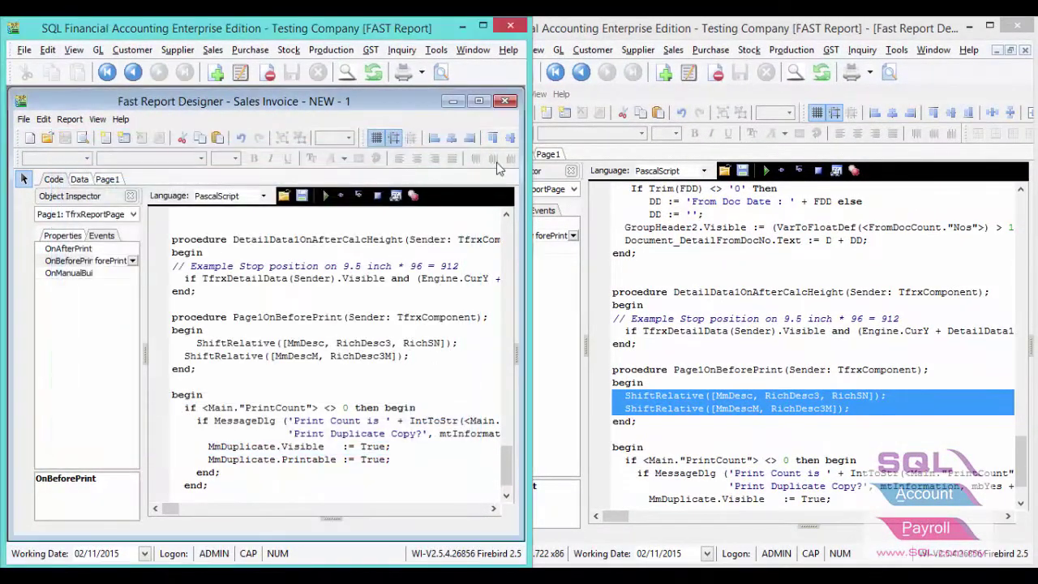
Close the designer and old preview, then preview IV-00099 maximized with Sales Invoice - NEW - 1.
left_click(506, 103)
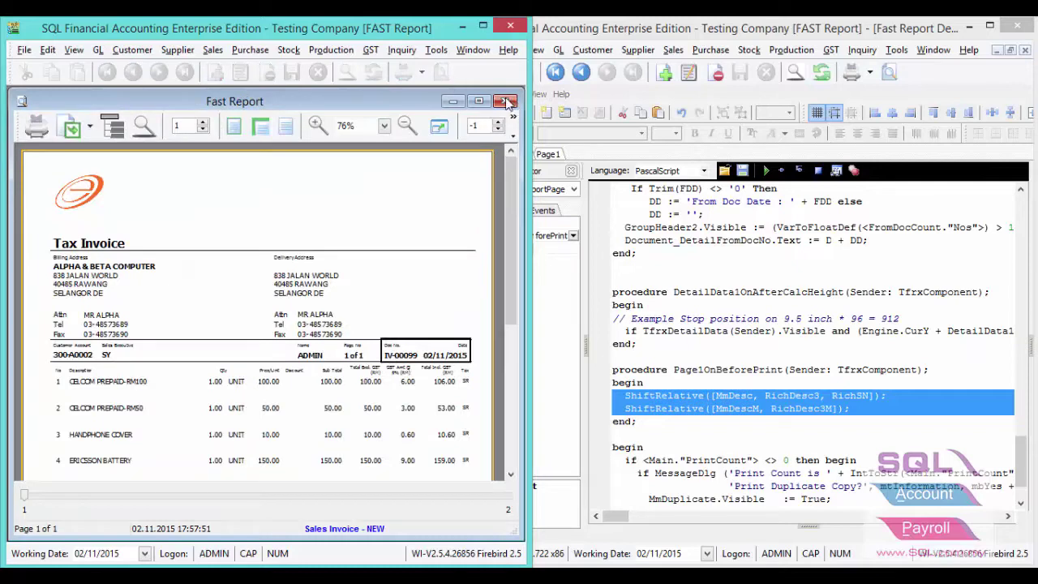
left_click(506, 103)
left_click(442, 75)
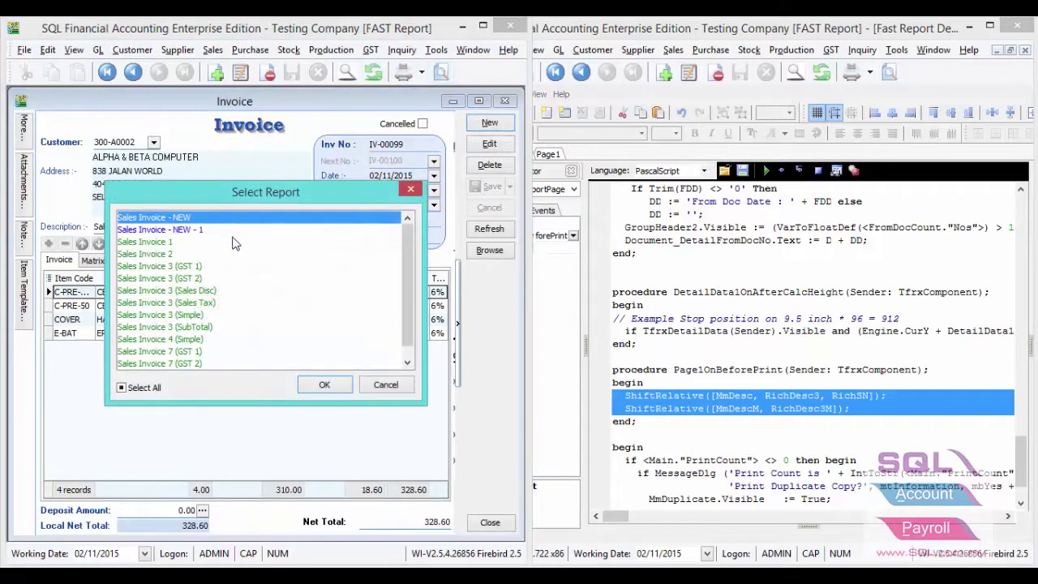
left_click(234, 232)
double_click(240, 233)
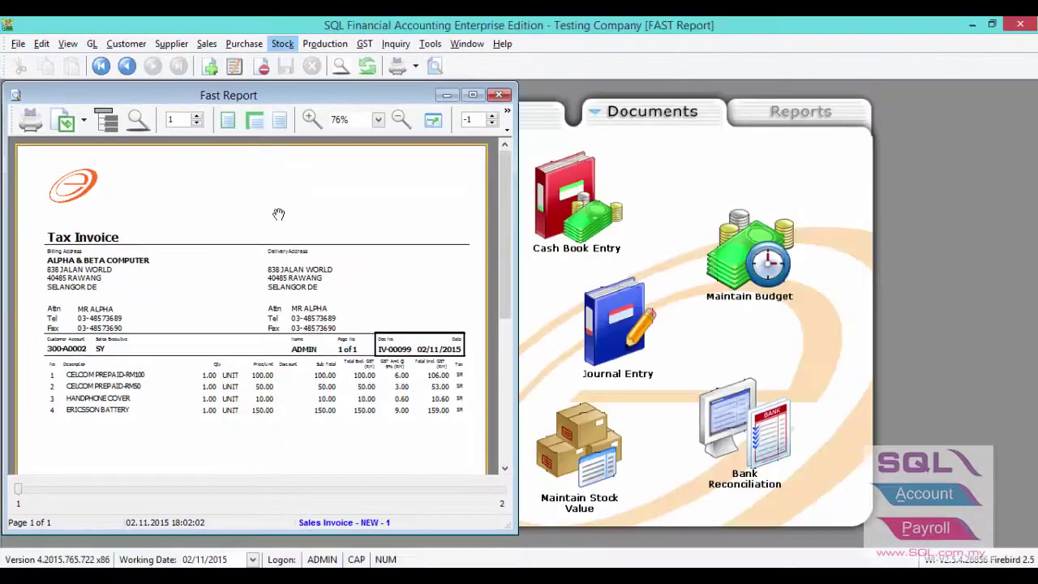
double_click(271, 92)
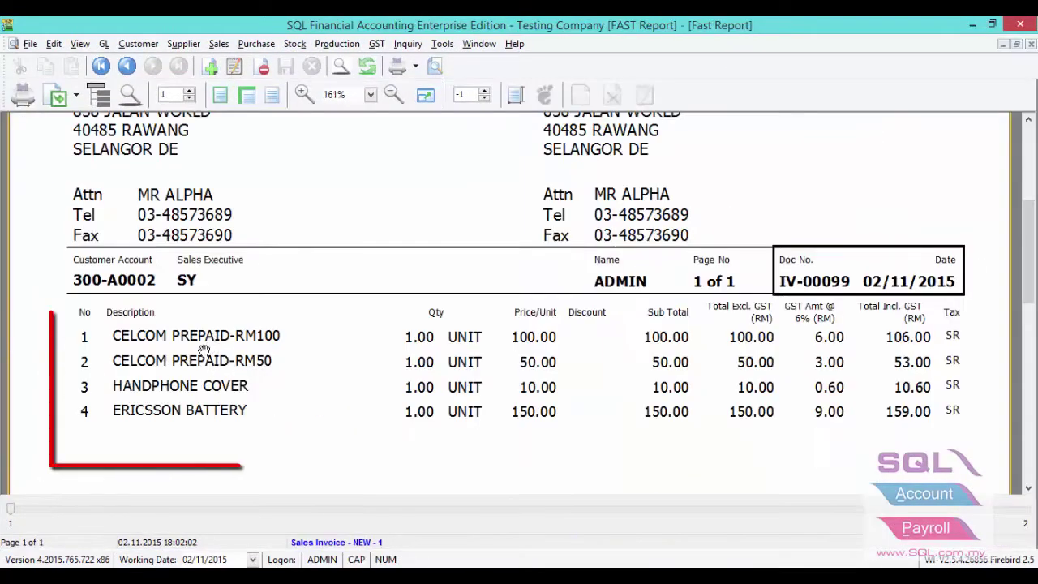